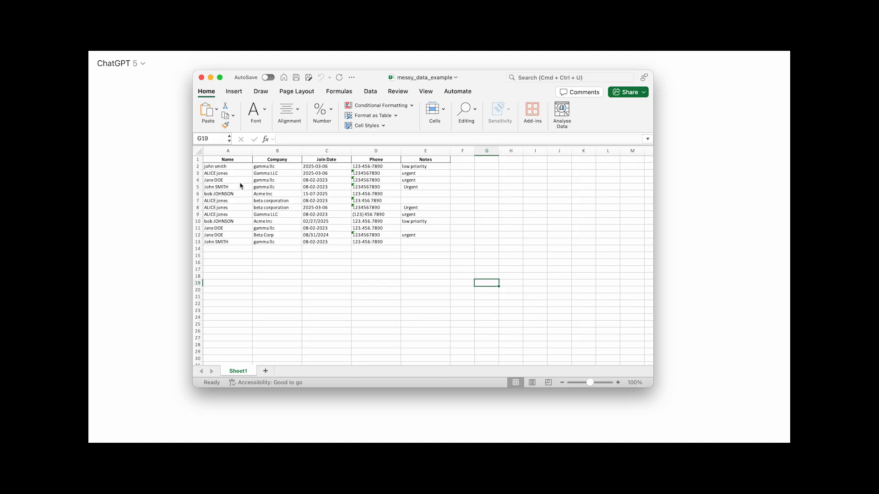
# Close the messy_data_example workbook and attach messy_data_example.xlsx from the Downloads folder to a new ChatGPT message
pyautogui.click(201, 77)
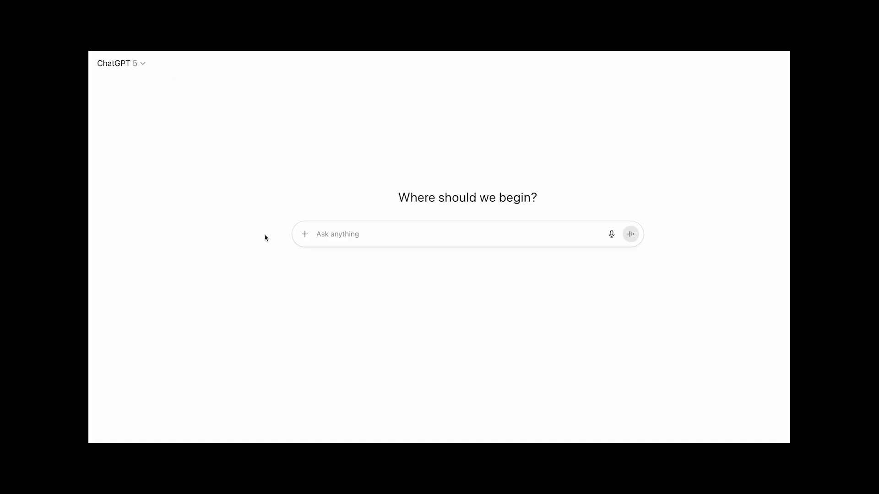
pyautogui.click(303, 240)
pyautogui.click(326, 255)
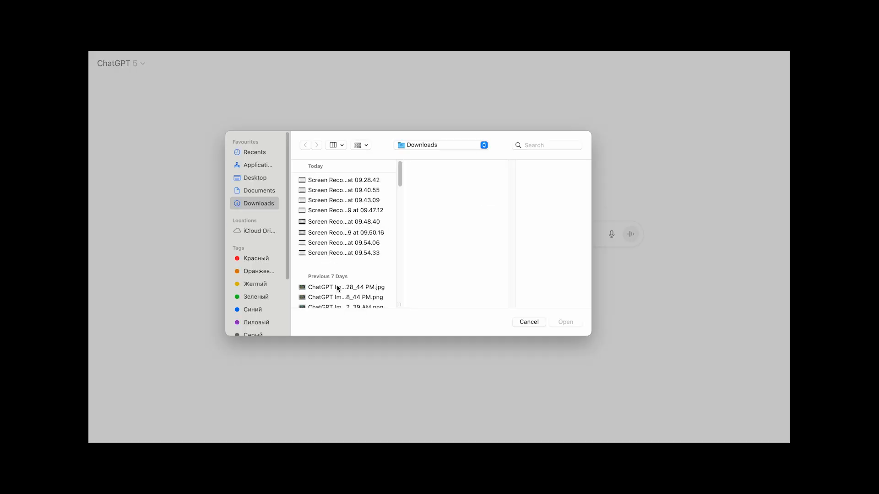
pyautogui.scroll(-5, 400, 187)
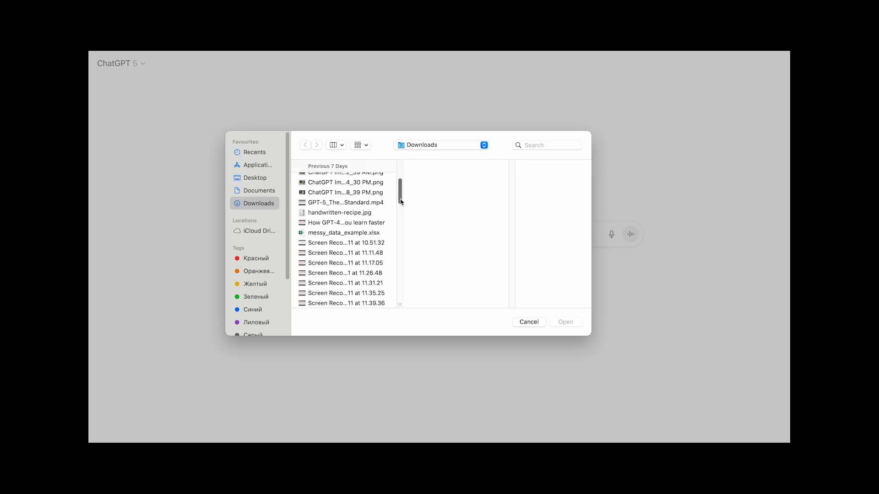
pyautogui.click(339, 236)
pyautogui.doubleClick(339, 237)
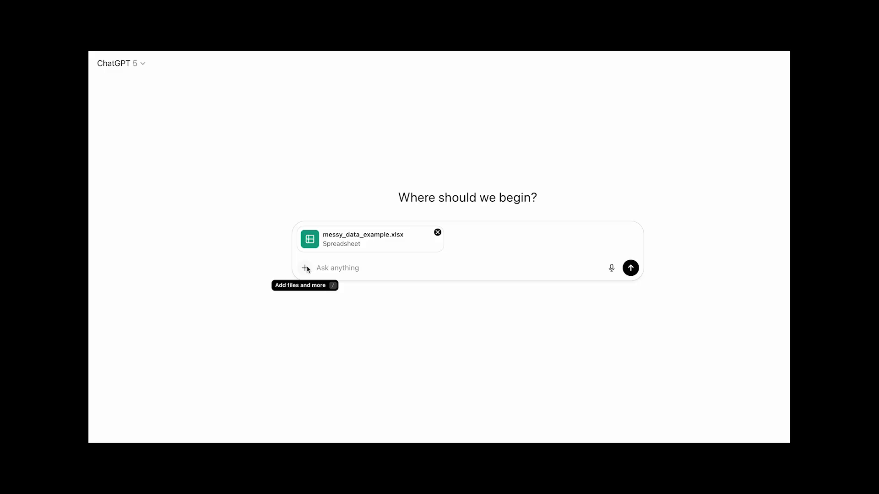
# Ask to analyze the dataset: remove duplicates, standardize dates to YYYY-MM-DD, capitalize each name's first letter, remove blank rows or cells, and output a table
pyautogui.write('Analyze the dataset below. Remove duplicates, standardize date formats to YYYY-MM-DD, capitalize the first letter of each name and remove any blank rows or cells. Output the cleaned dataset in a table format')
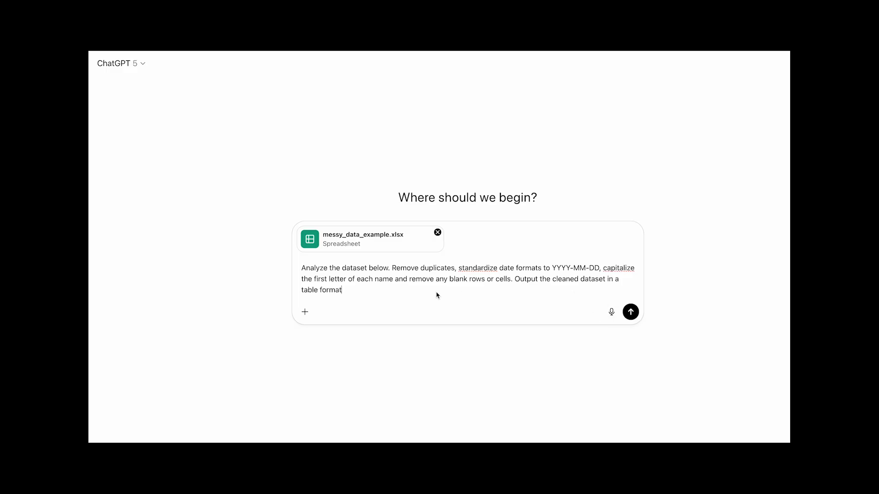
pyautogui.click(631, 312)
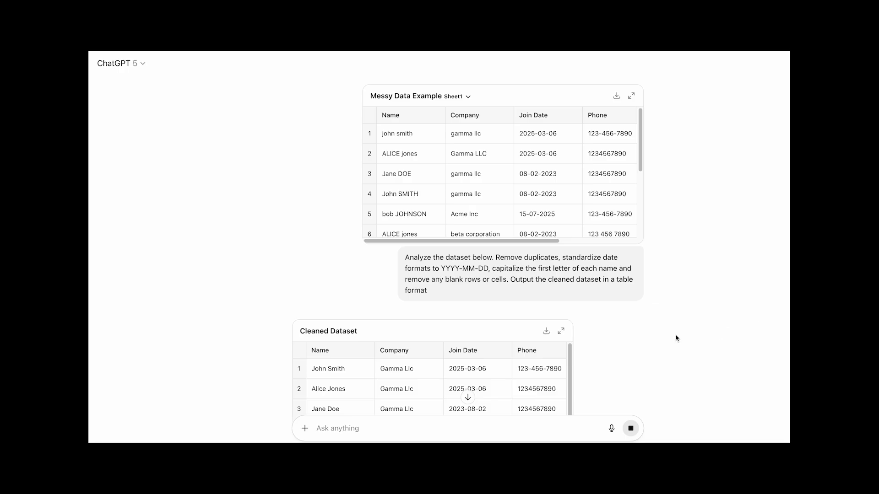
# Examine the cleaned dataset table down to its last rows and the summary of changes beneath it
pyautogui.moveTo(570, 367)
pyautogui.mouseDown()
pyautogui.moveTo(569, 388)
pyautogui.moveTo(576, 358)
pyautogui.mouseUp()
pyautogui.scroll(-1, 737, 361)
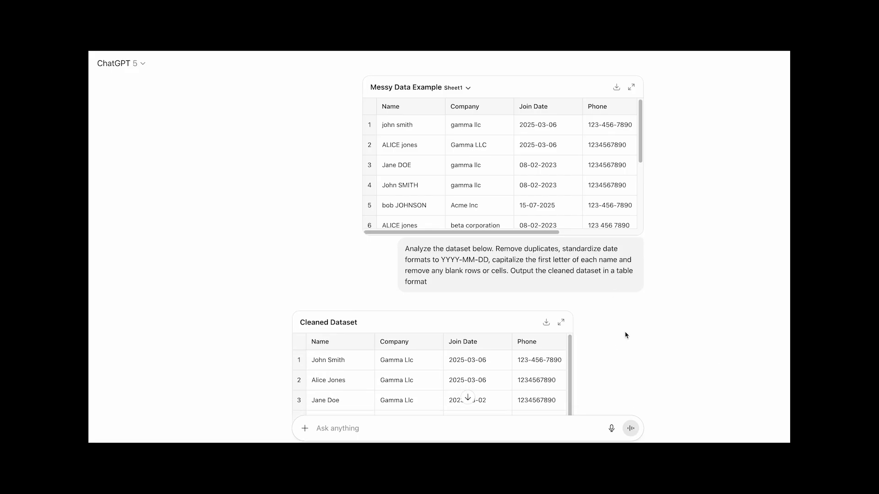
pyautogui.scroll(-5, 624, 359)
pyautogui.scroll(-2, 625, 359)
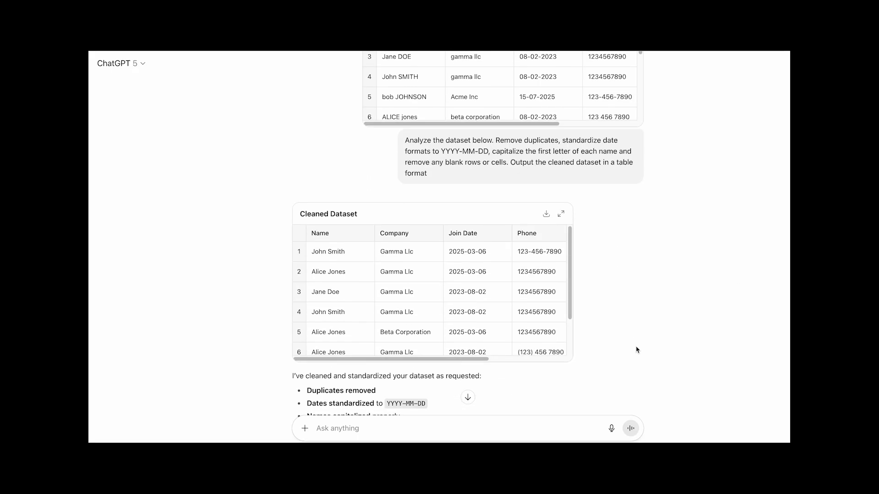
pyautogui.scroll(2, 639, 341)
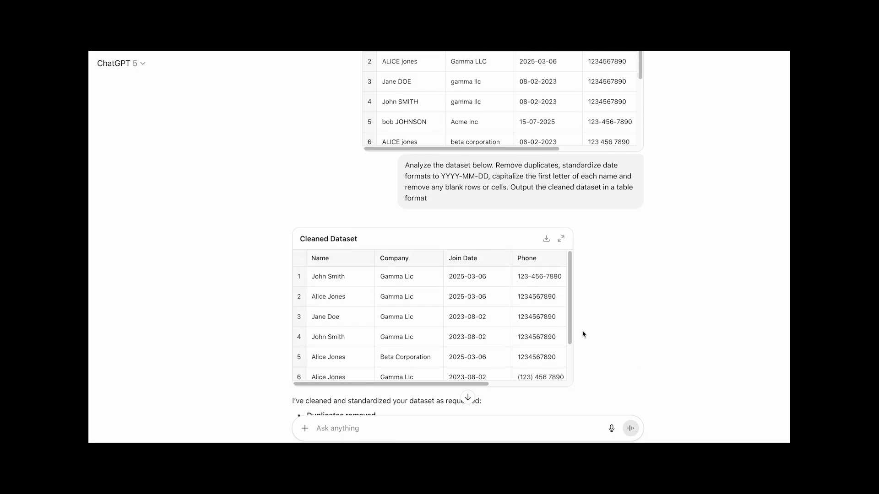
pyautogui.moveTo(570, 333); pyautogui.dragTo(571, 373)
pyautogui.scroll(-1, 664, 358)
pyautogui.scroll(-3, 663, 352)
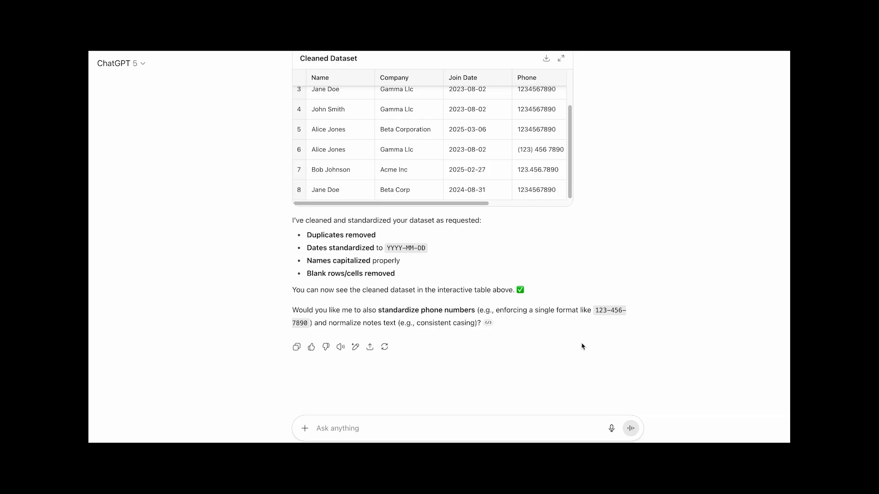
# Send the prompt "In the "Company" column group together entries that are spelling variations of the same company name"
pyautogui.click(498, 431)
pyautogui.write('In the "Company" column group together entries that are spelling variations ofd the samer com[pany name')
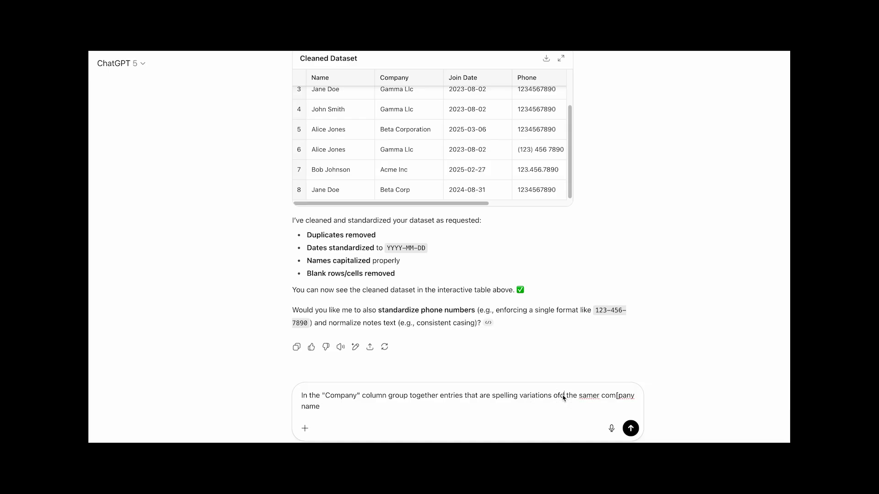
pyautogui.press('BackSpace')
pyautogui.click(597, 394)
pyautogui.press('BackSpace')
pyautogui.press('BackSpace')
pyautogui.click(631, 429)
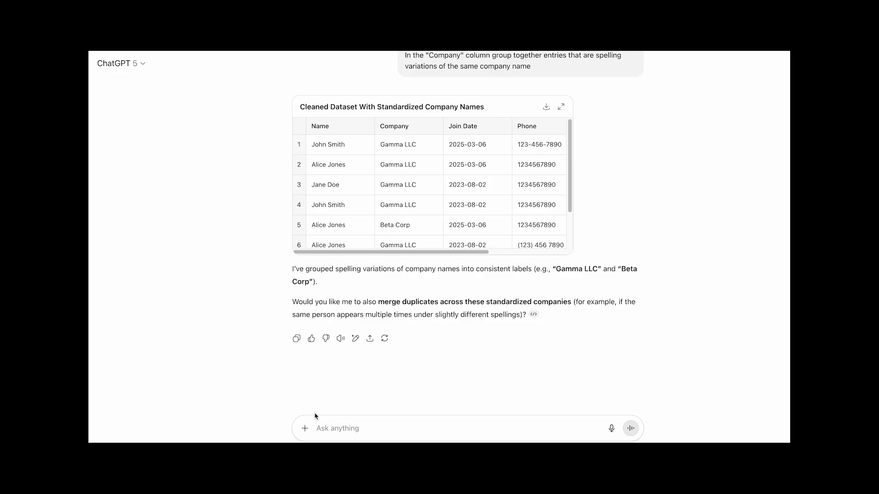
# Send the prompt "Give me the cleaned data in CSV format so I can past it into Excel"
pyautogui.click(321, 429)
pyautogui.write('Give me the cleanedd')
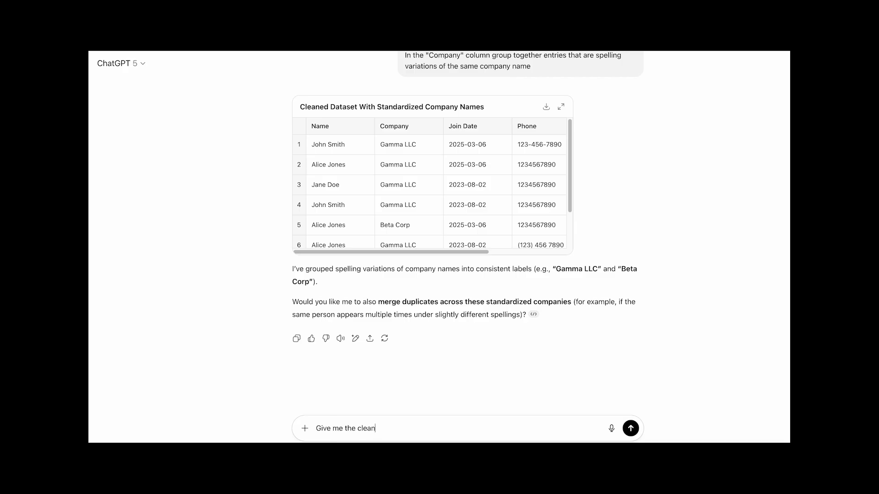
pyautogui.press('BackSpace')
pyautogui.press('BackSpace')
pyautogui.write('data in CSV format')
pyautogui.write('so I can past it into E')
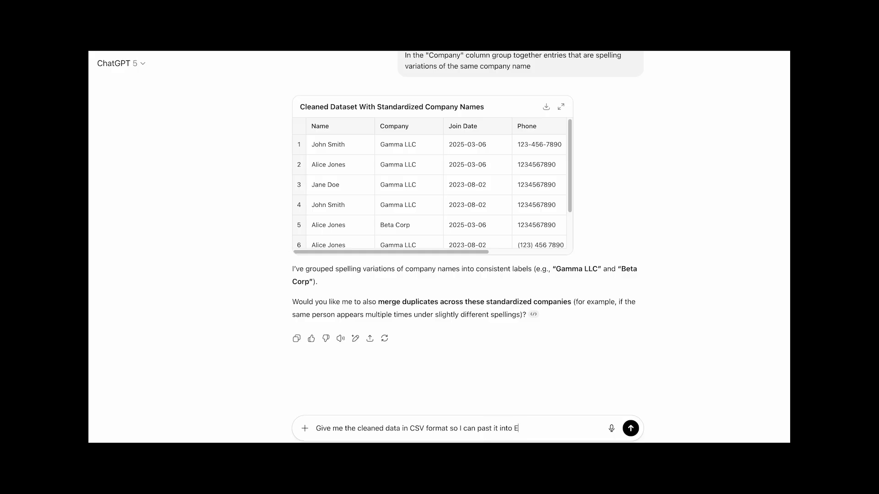
pyautogui.write('xcel')
pyautogui.click(631, 431)
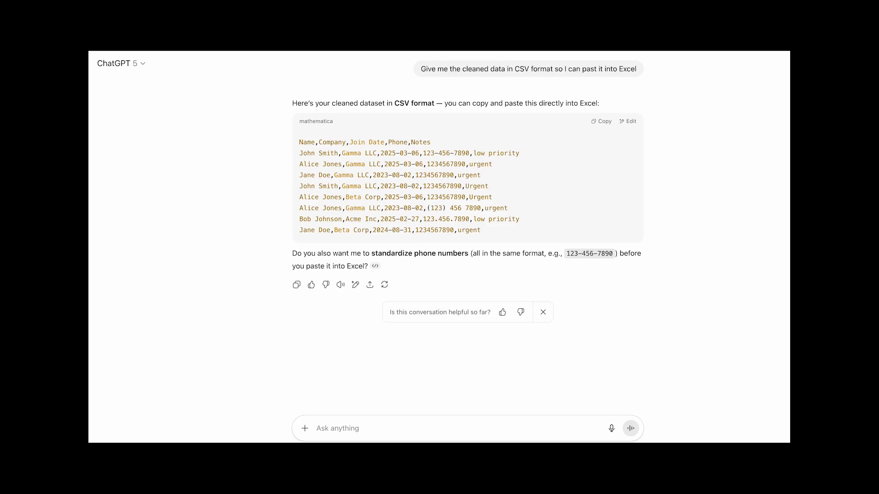
# Ask for an Excel formula to standardize phone numbers all in the same format, reusing the wording and example format from the last reply
pyautogui.scroll(1, 491, 430)
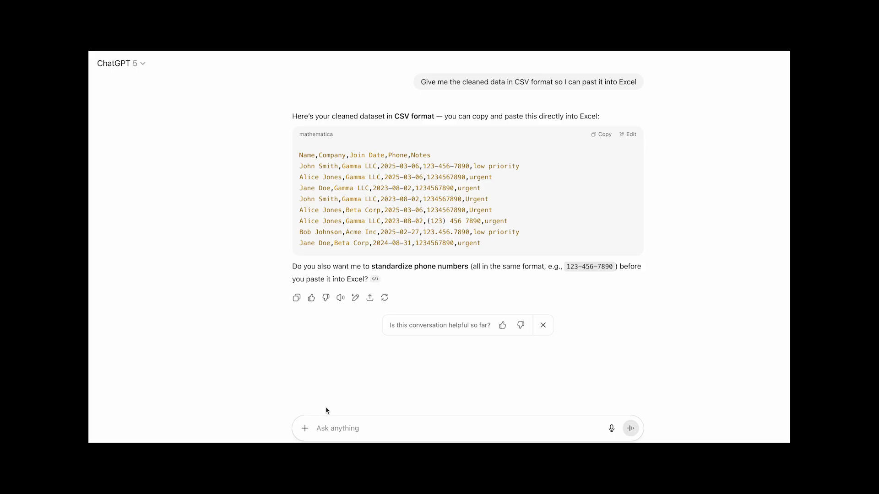
pyautogui.click(324, 426)
pyautogui.write('Write an excel formiula')
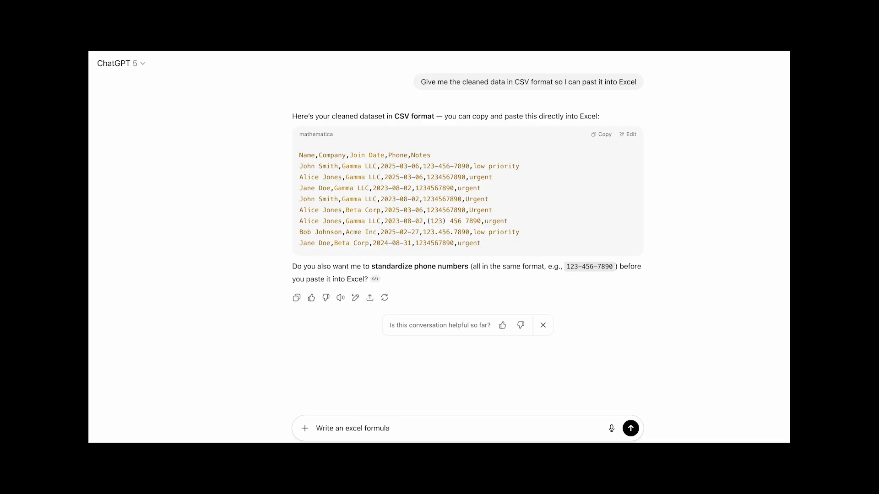
pyautogui.write(' to')
pyautogui.moveTo(373, 271); pyautogui.dragTo(614, 271)
pyautogui.hotkey('ctrl', 'c')
pyautogui.click(415, 431)
pyautogui.hotkey('ctrl', 'v')
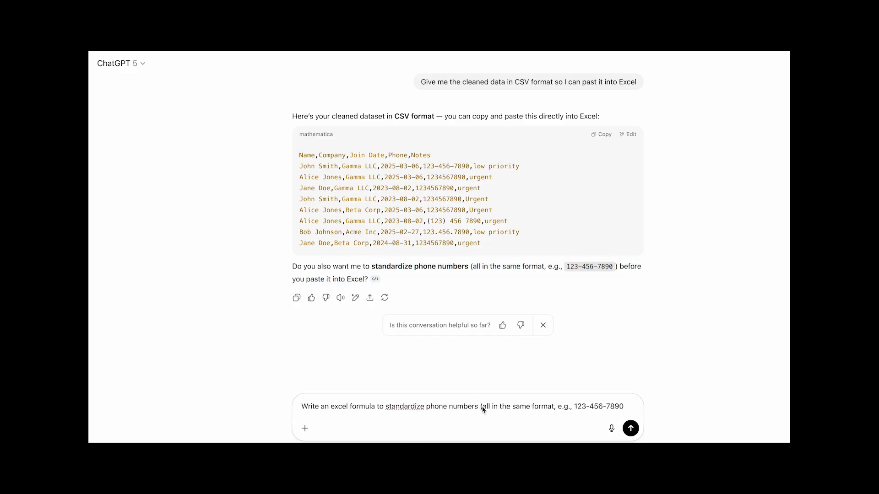
pyautogui.press('Delete')
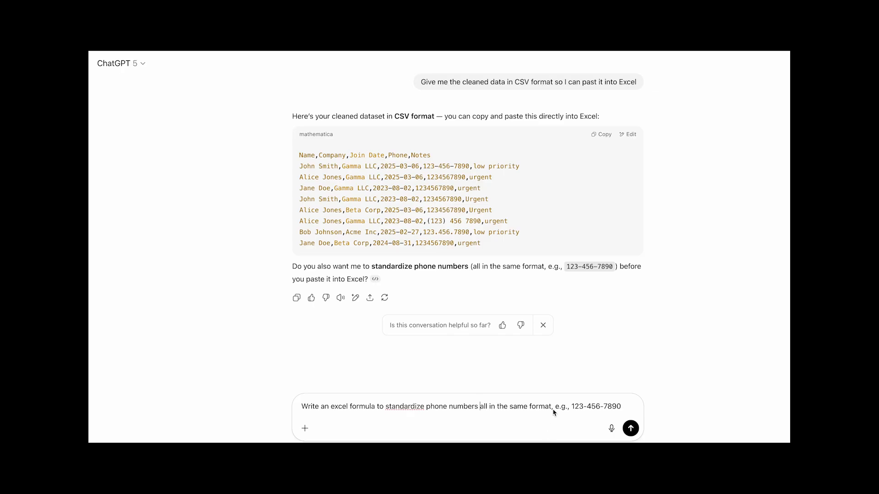
pyautogui.click(632, 431)
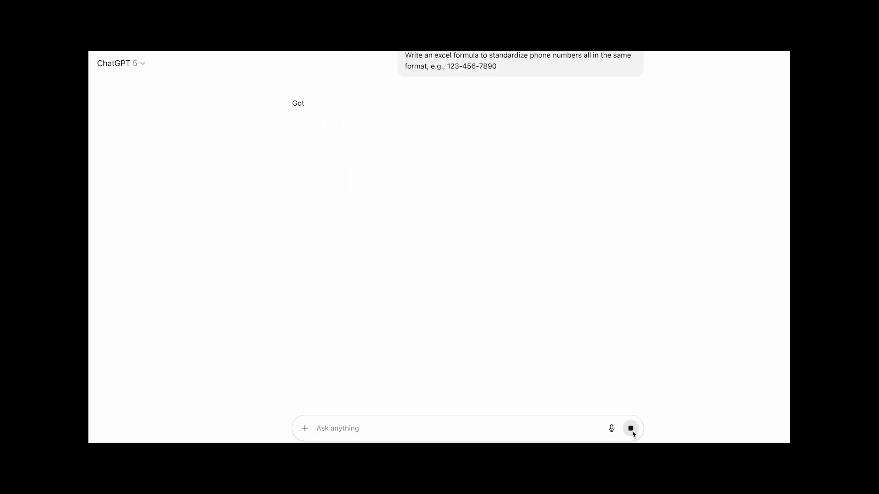